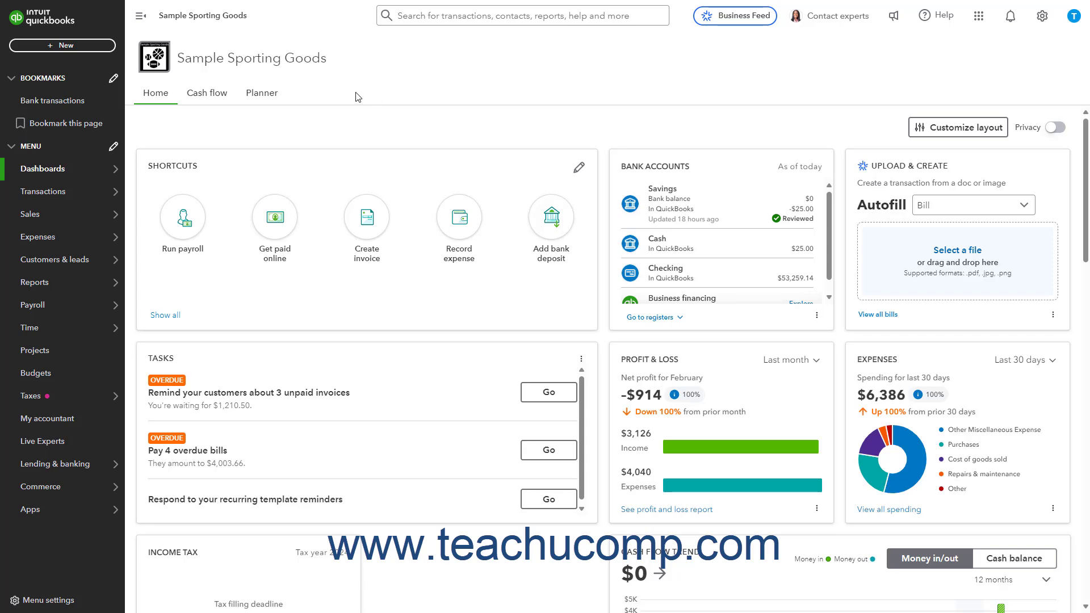
Start a new delayed credit for the customer listed directly after EL Sports Complex, dated 03/13/2025.
click(100, 52)
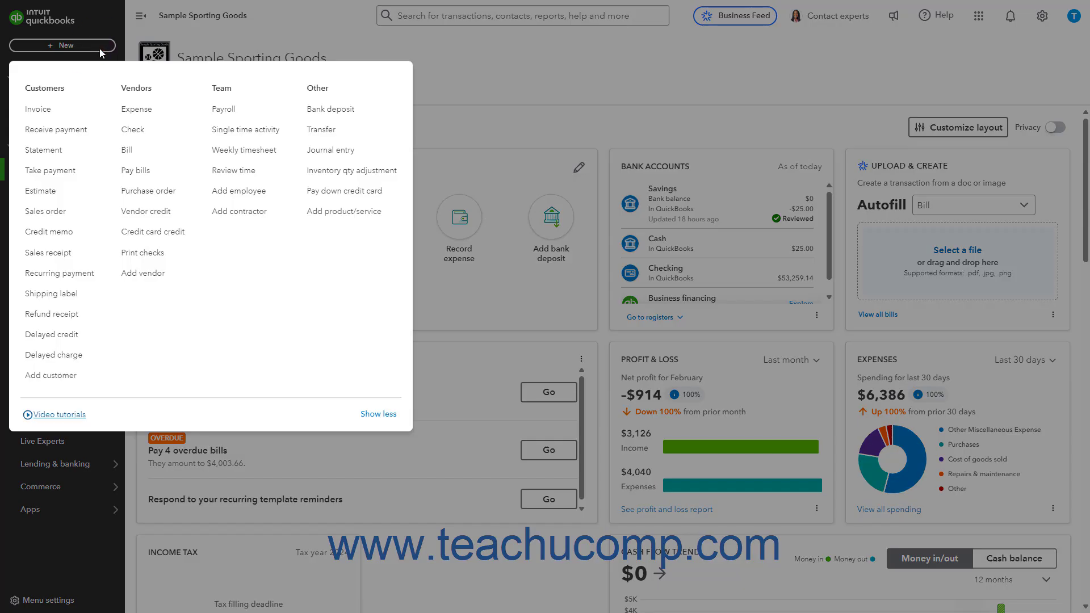
click(60, 339)
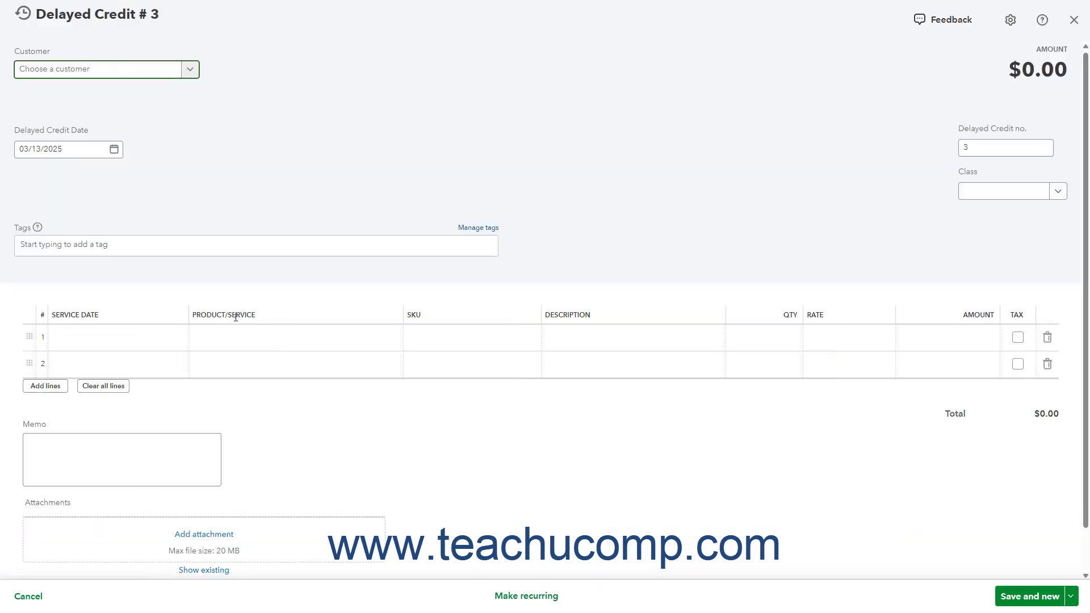
click(190, 72)
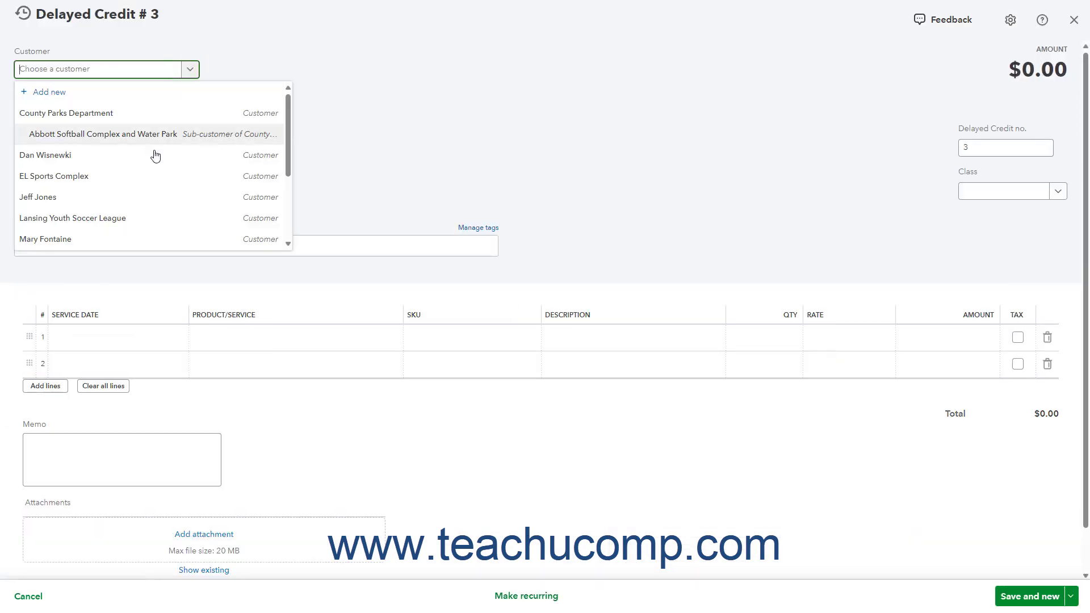
click(139, 206)
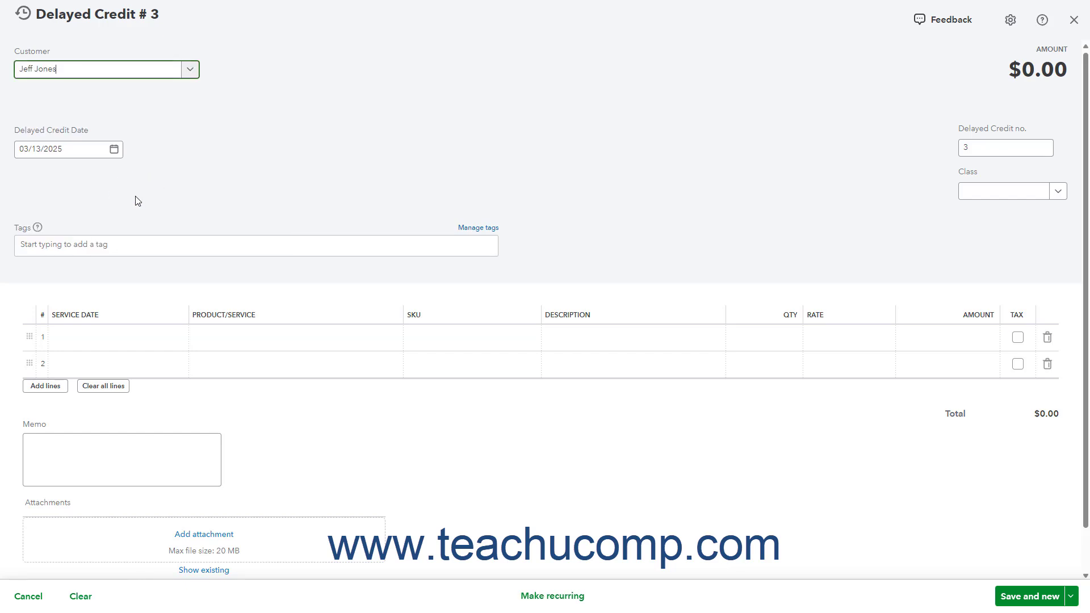
click(114, 149)
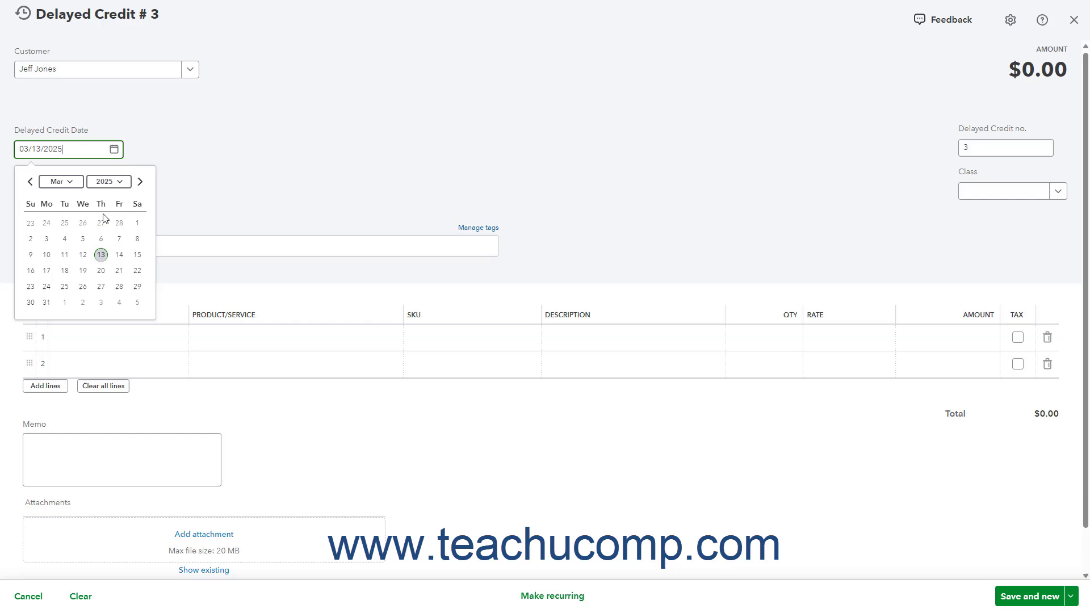
click(101, 254)
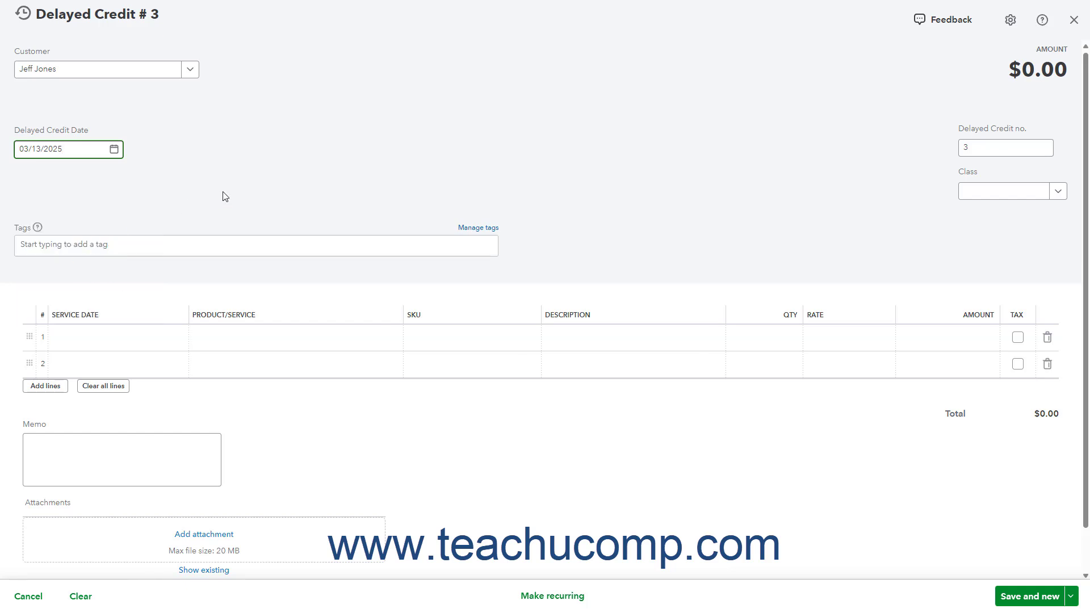
click(996, 150)
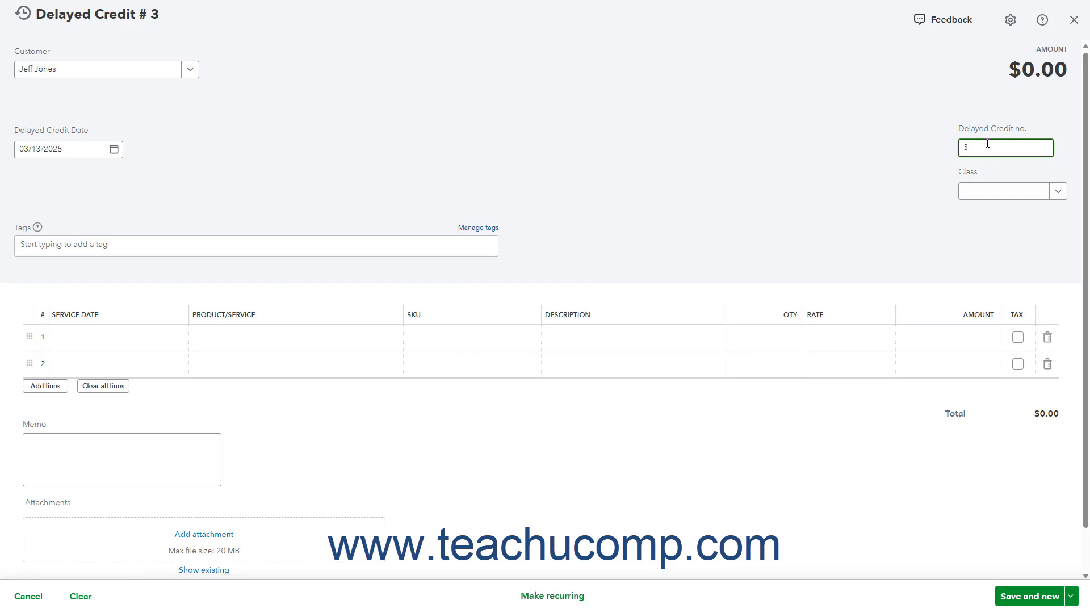
Choose Football Cap as the product on the first line of the delayed credit.
click(365, 337)
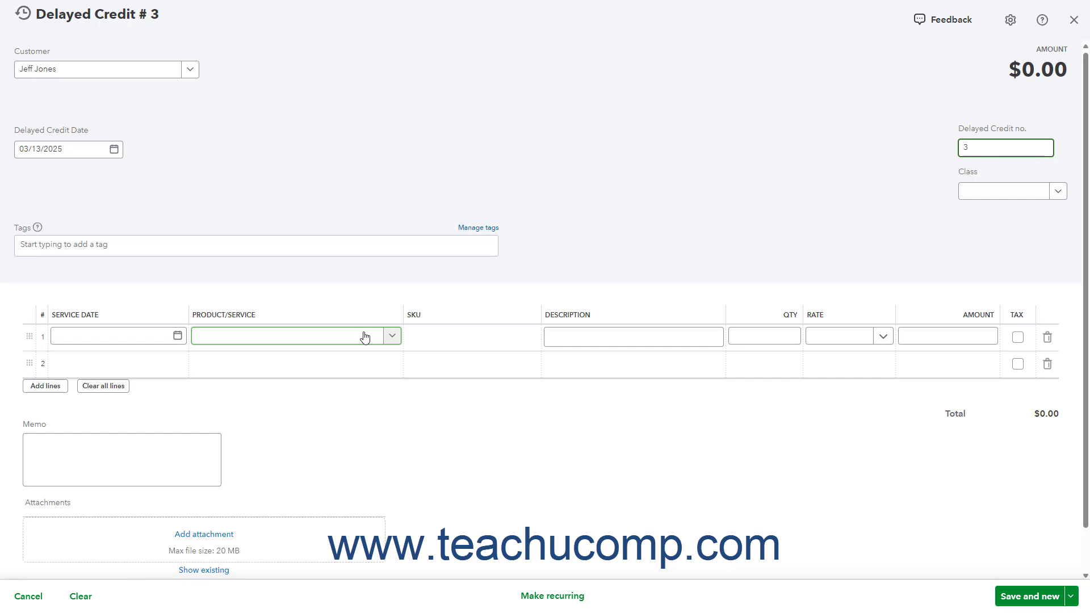
click(365, 338)
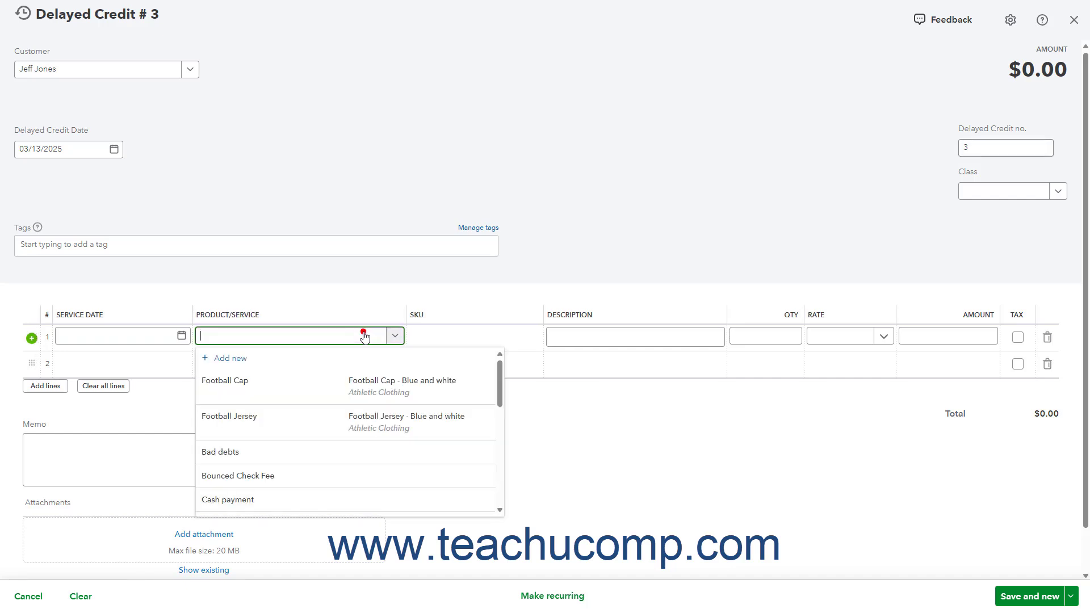
click(360, 380)
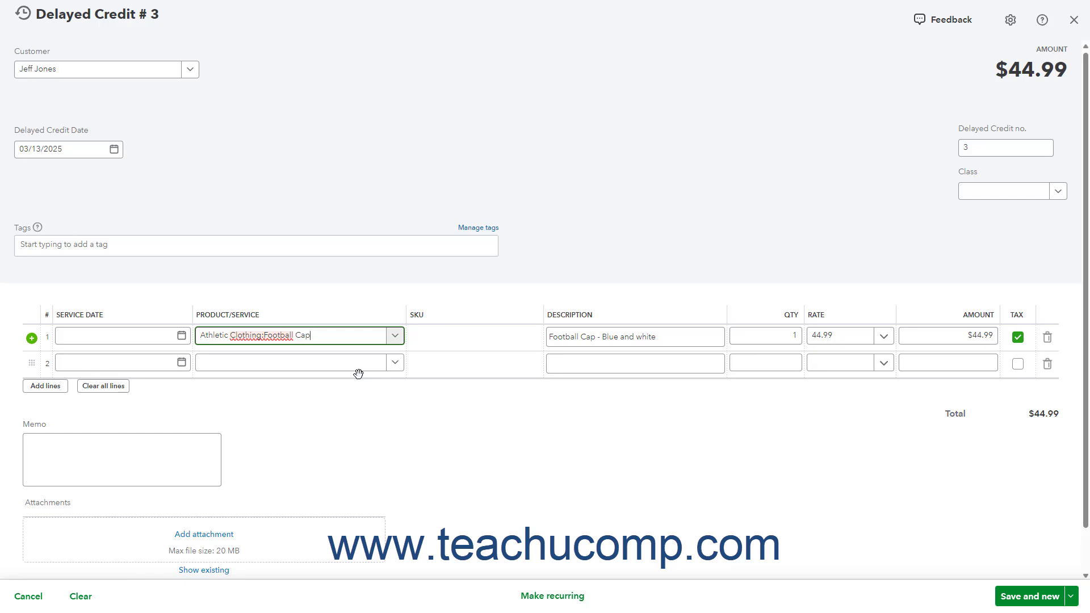
Append "(Free Cap Promo)" to the football cap's line description, and save and close the delayed credit.
click(649, 337)
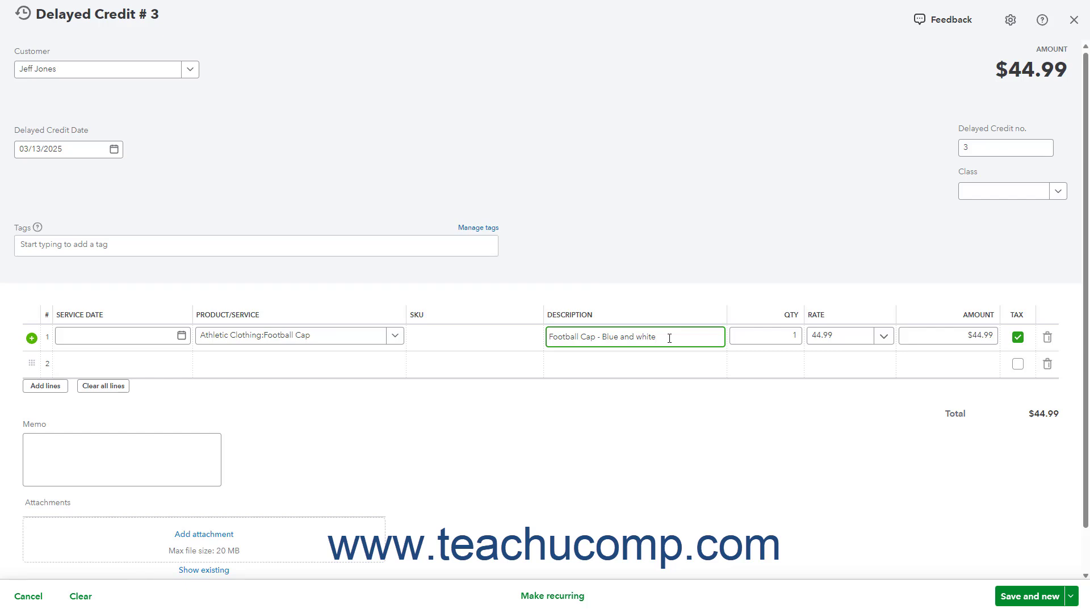
text((Free Cap Promo)
click(395, 336)
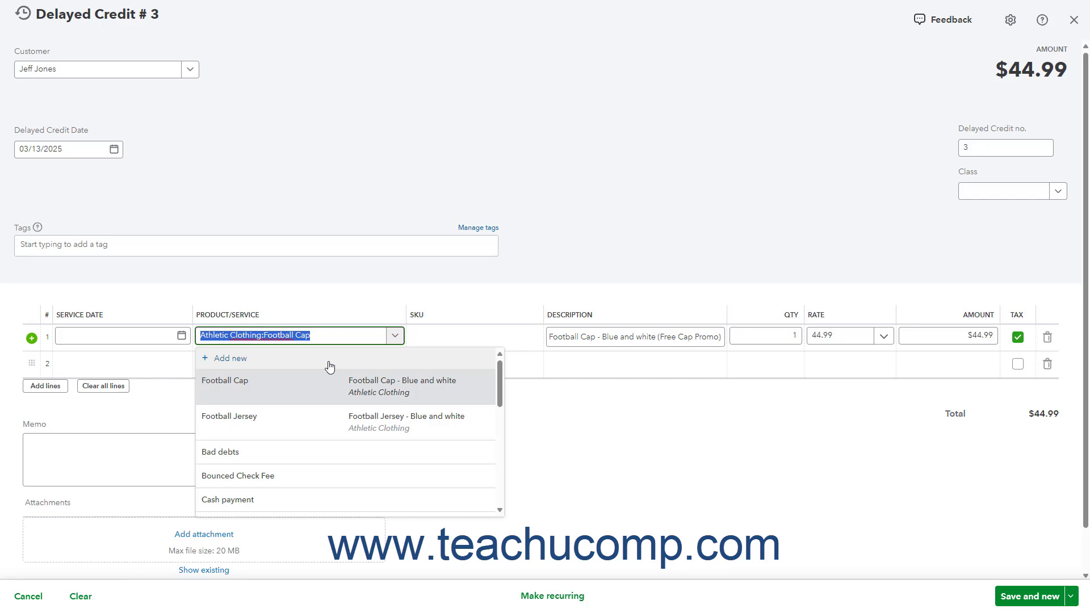
click(395, 336)
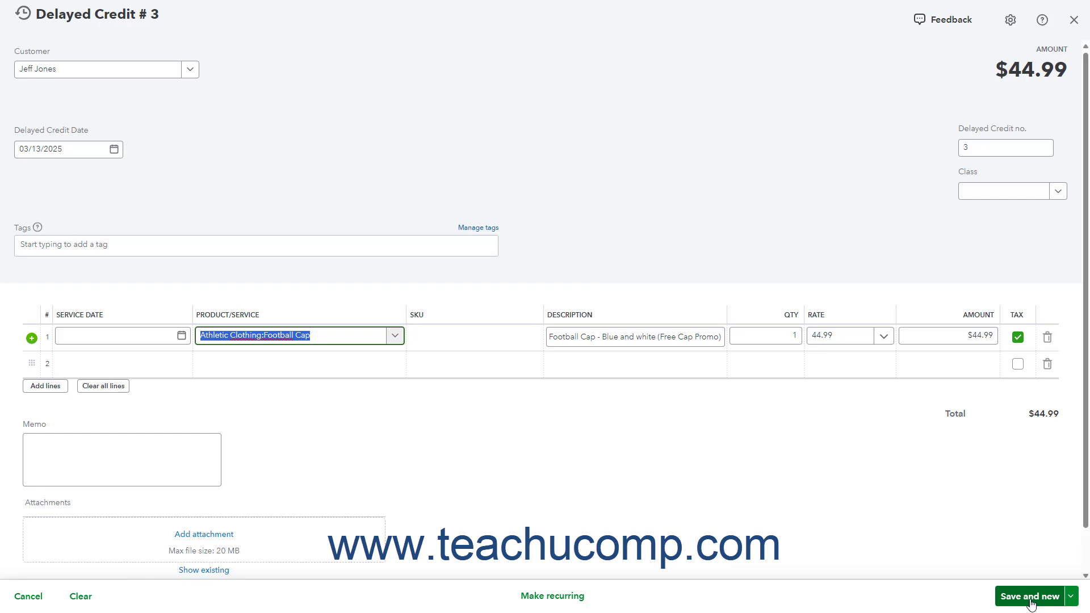
click(1070, 596)
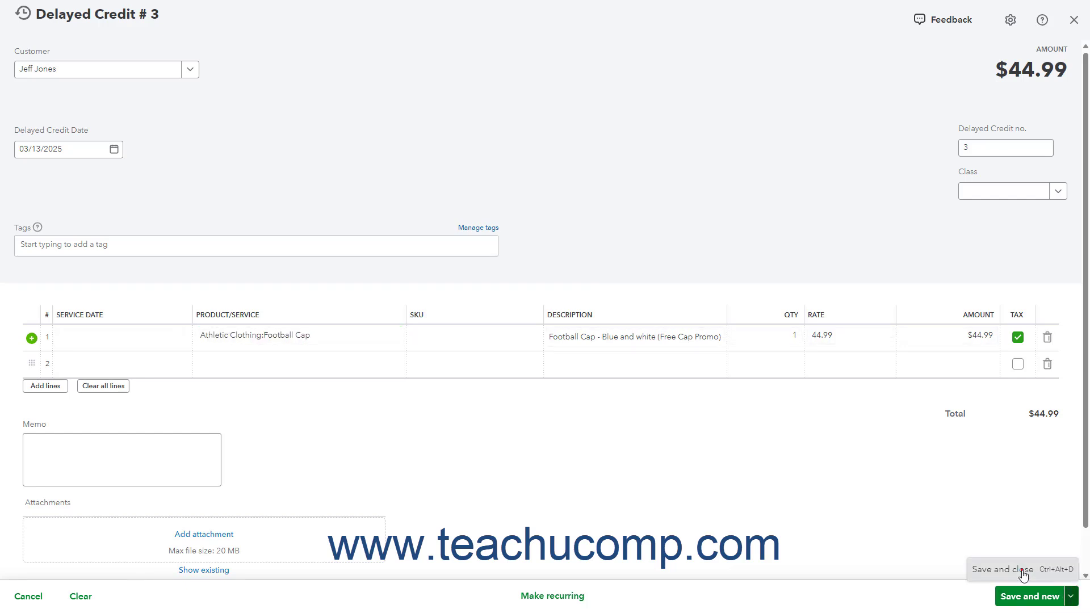
click(1000, 569)
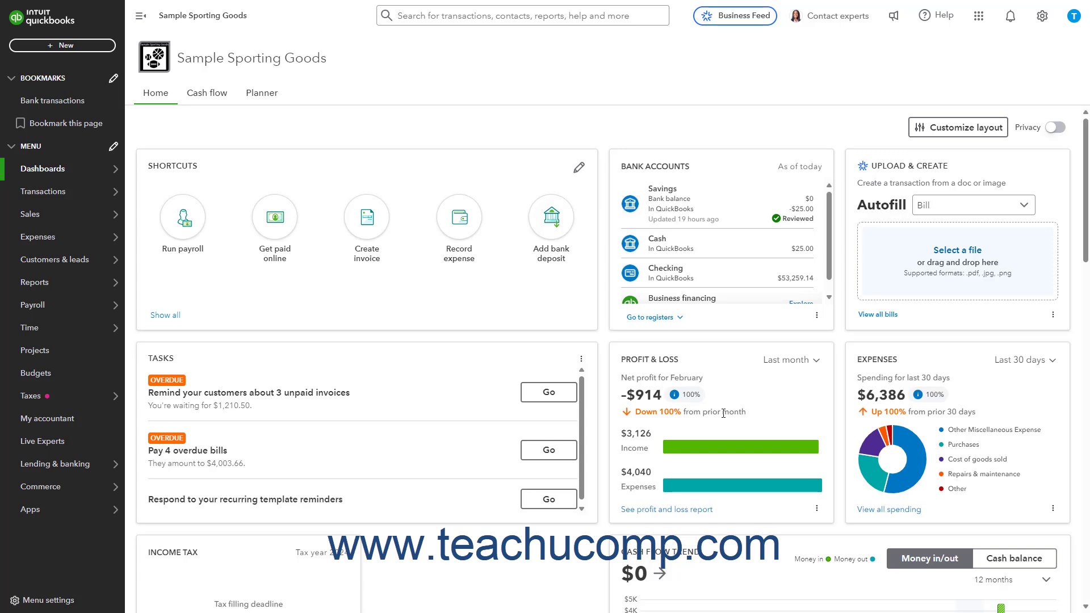
Create a new invoice for the same customer and add the suggested Free Cap Promo credit to it.
click(69, 45)
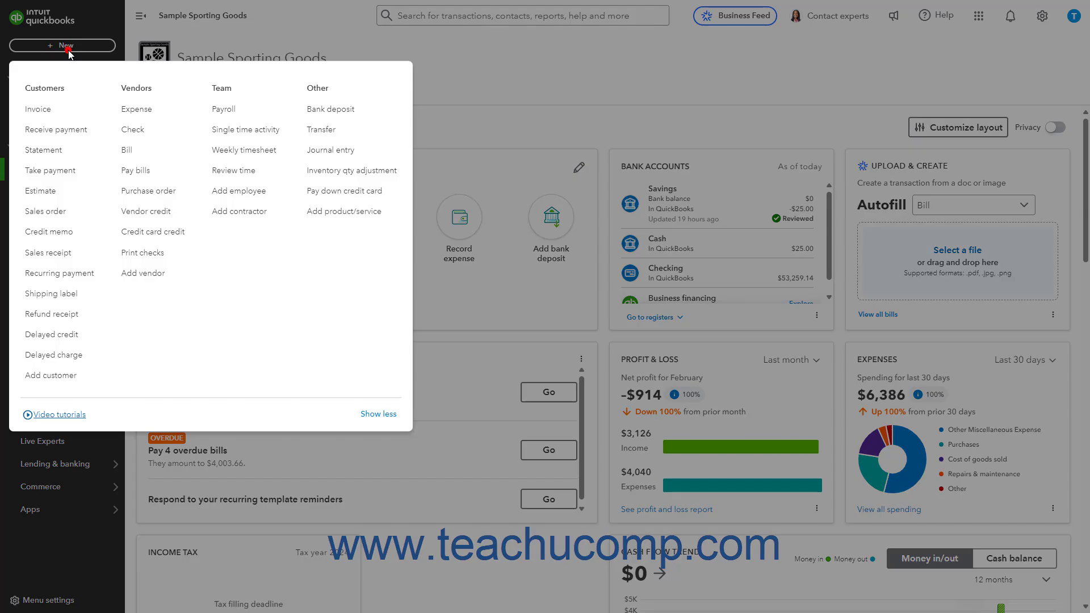
click(49, 111)
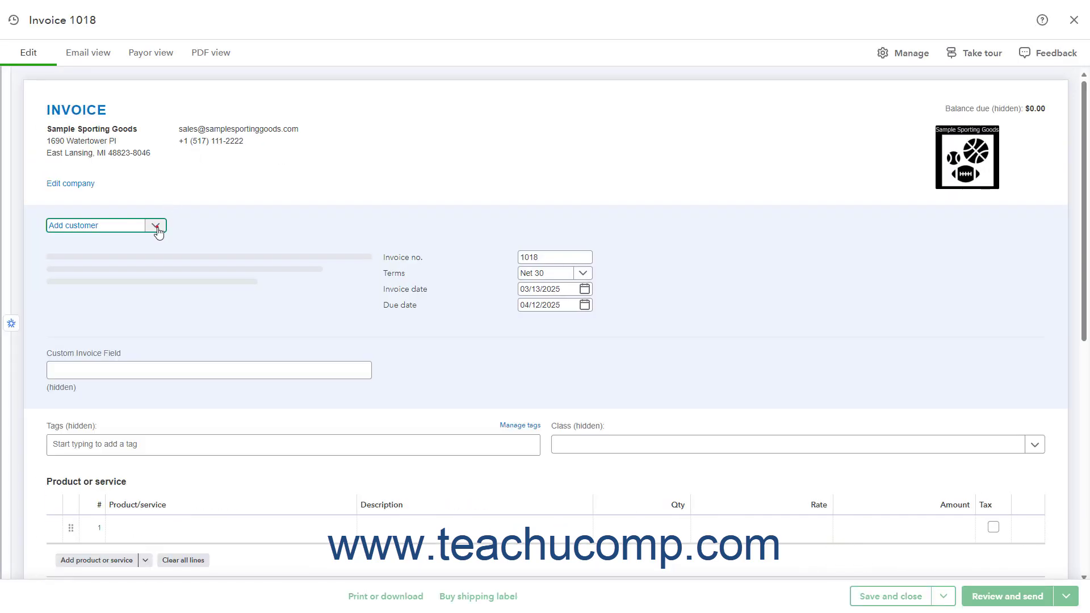
click(156, 226)
click(142, 361)
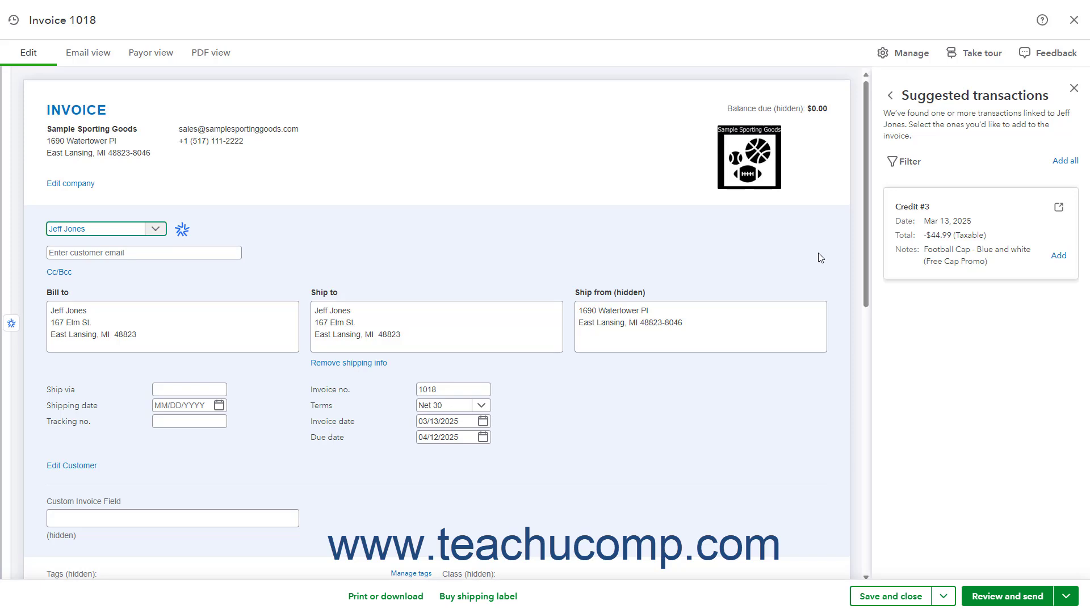
click(1058, 256)
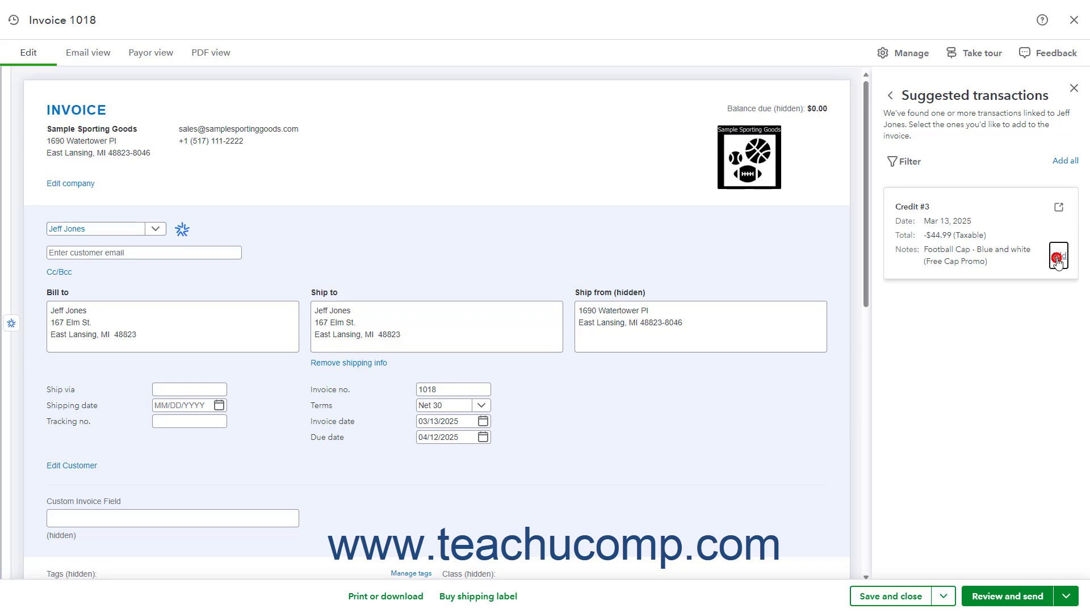
Add a second line to the invoice with Football Cap as the product.
scroll(597, 322, down, 6)
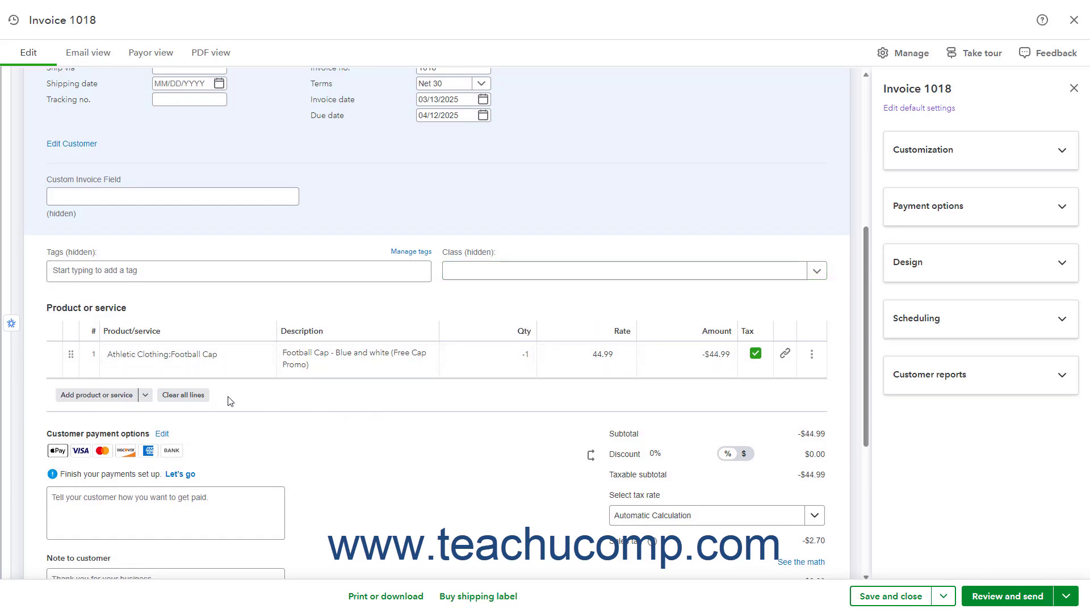
click(121, 397)
click(121, 396)
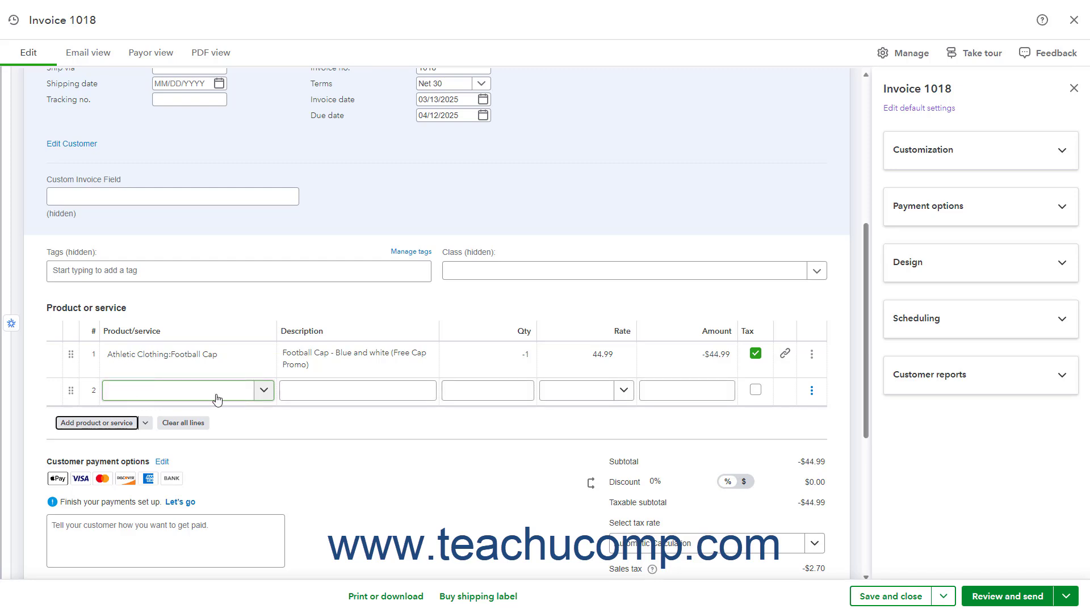
click(263, 390)
click(244, 458)
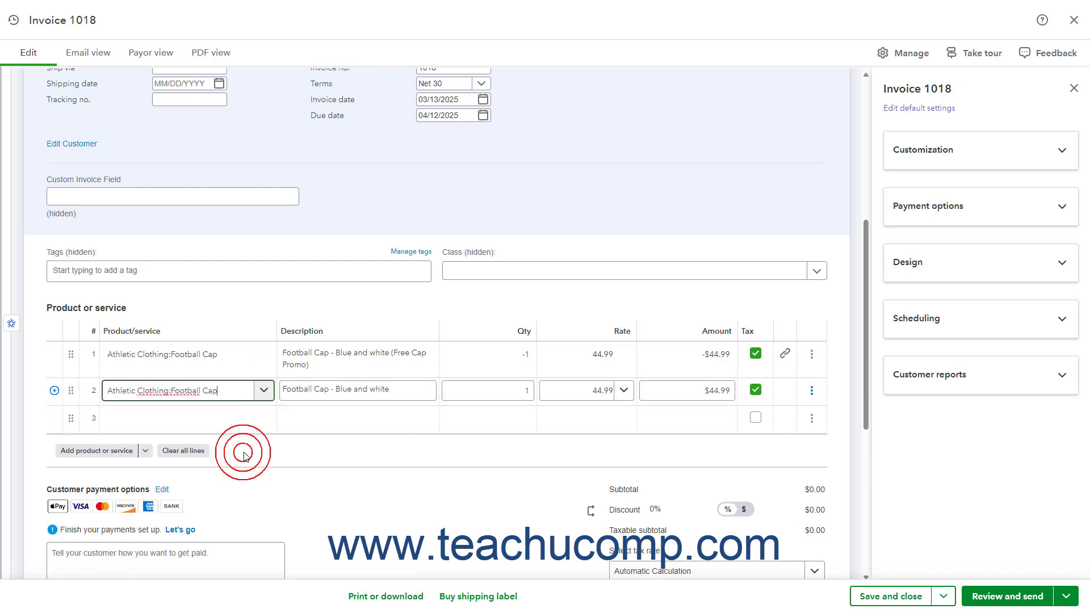
Choose Football Jersey as the product on the third invoice line.
click(265, 420)
click(265, 420)
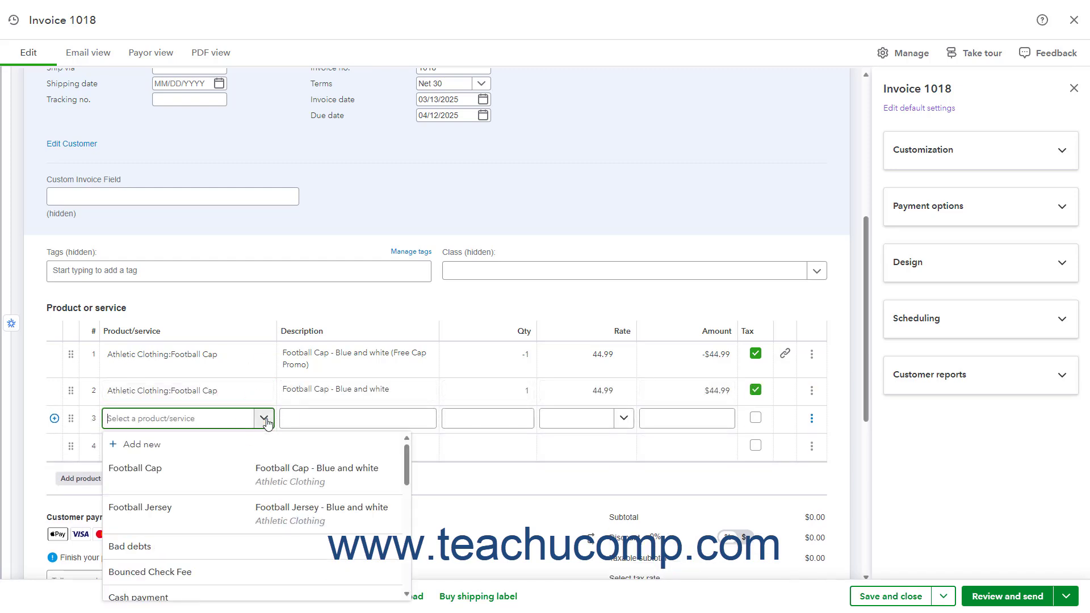
click(238, 507)
click(362, 440)
Check the invoice total, and save and close the invoice.
scroll(363, 440, down, 2)
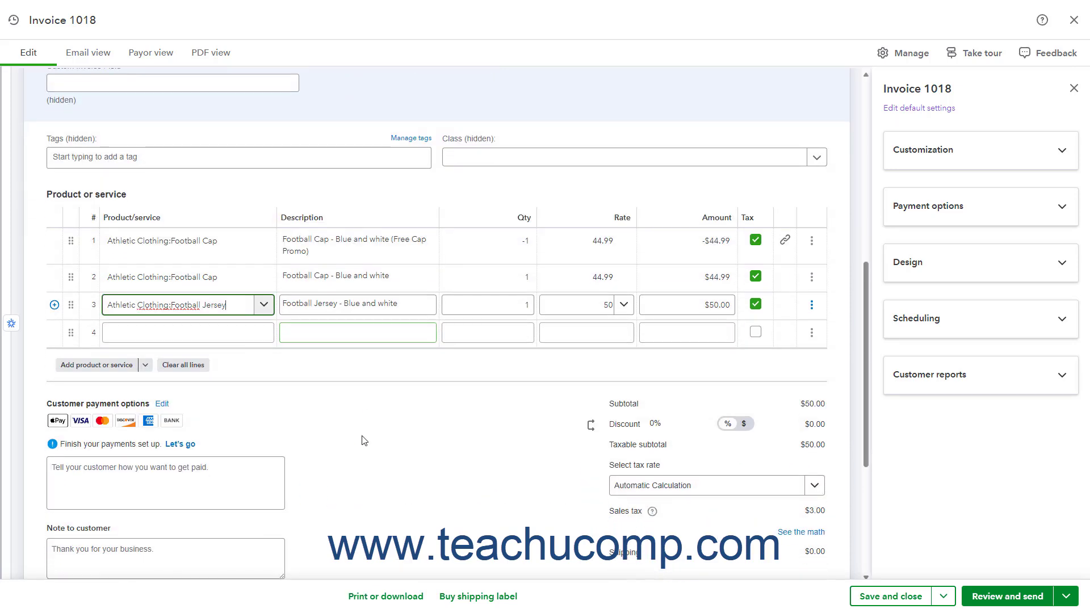
scroll(363, 440, down, 2)
click(606, 471)
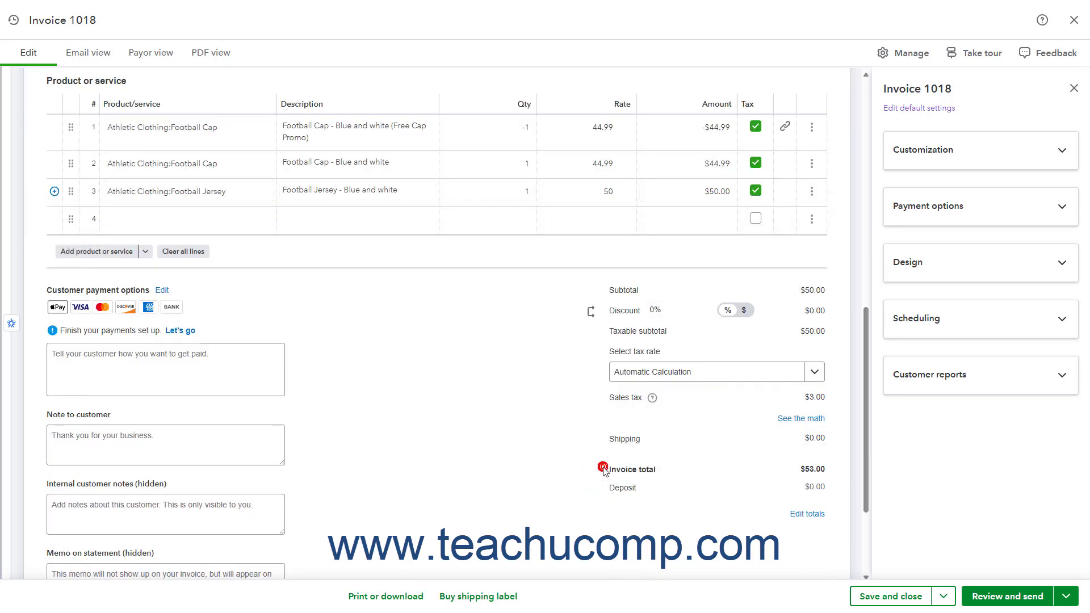
click(907, 597)
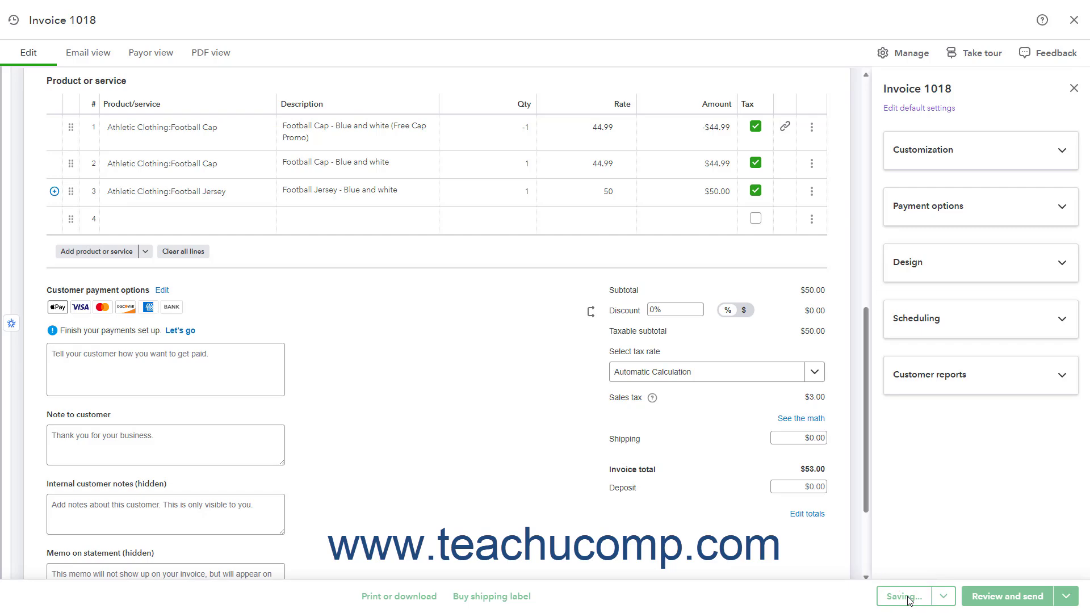